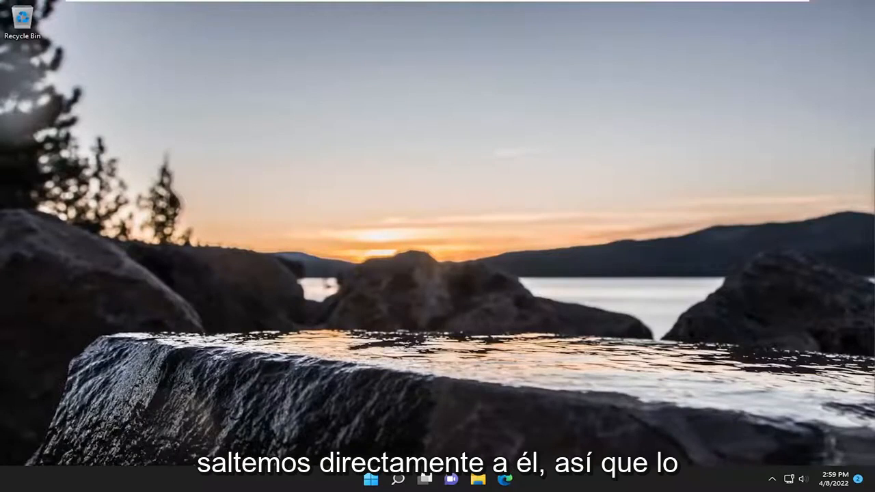
- Find Troubleshoot settings via search and show the Other troubleshooters list
click(397, 480)
text(troublesh)
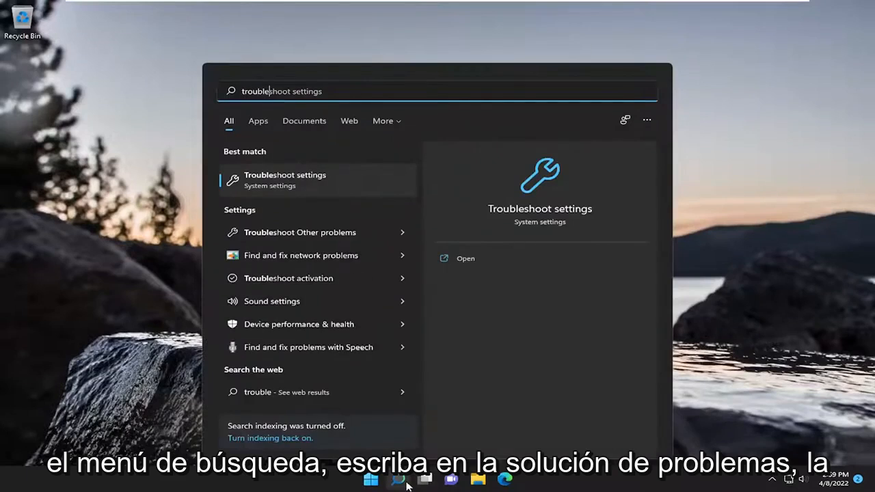
text(oot settings)
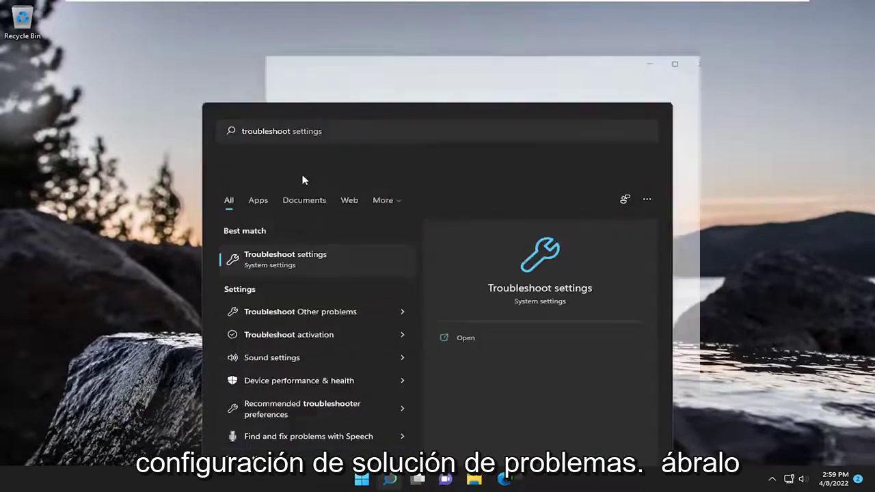
click(301, 178)
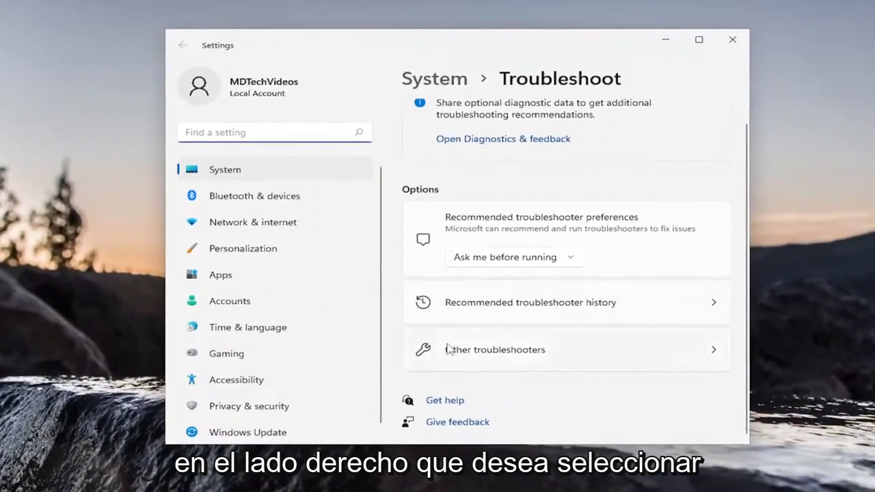
click(479, 346)
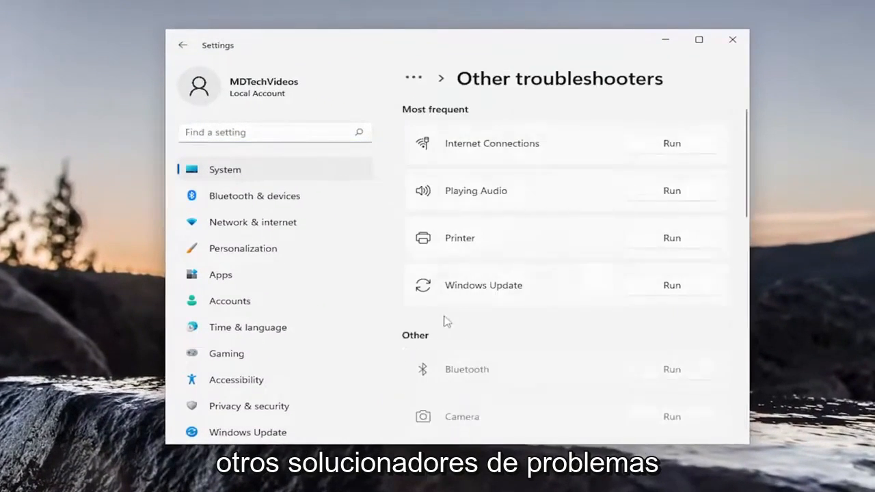
scroll(466, 246, down, 2)
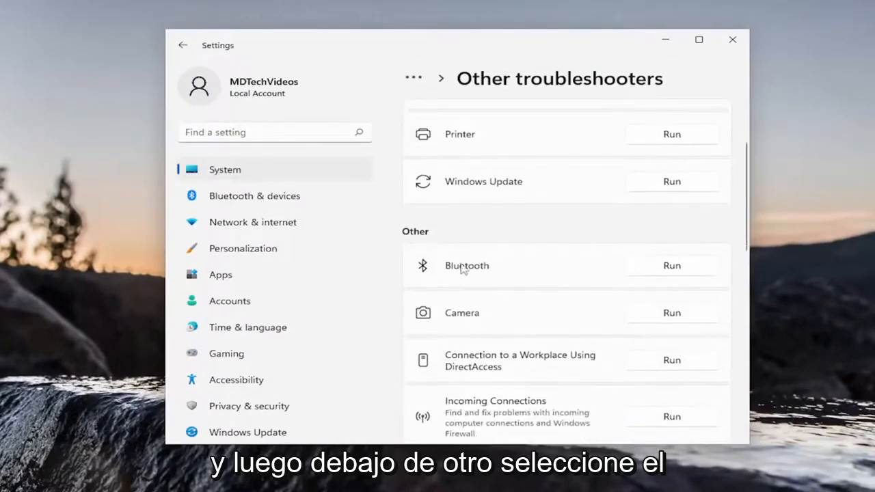
- Run the Bluetooth troubleshooter until Bluetooth radio status is fixed, then close it
click(667, 266)
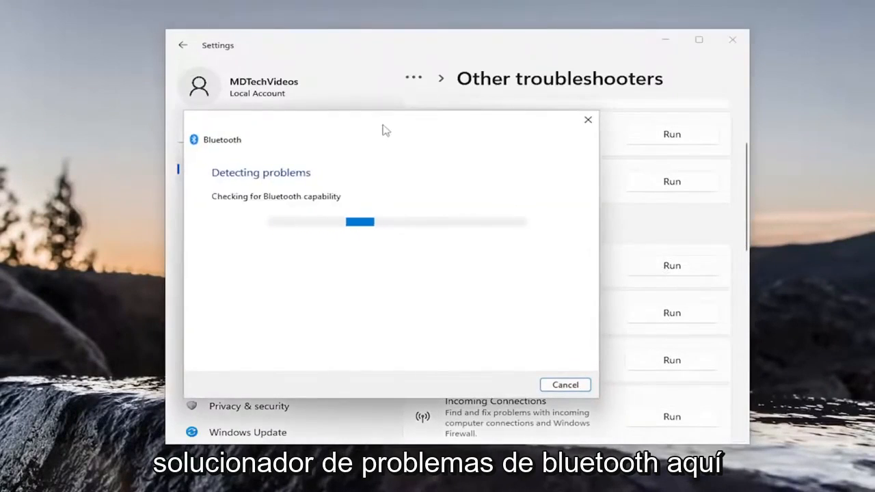
mouse_move(383, 130)
mouse_down()
mouse_move(472, 130)
mouse_move(457, 130)
mouse_up()
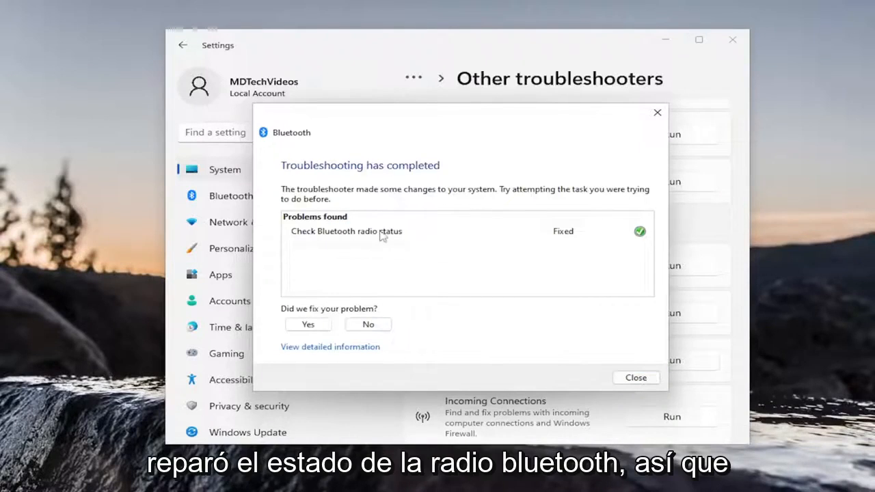
click(635, 378)
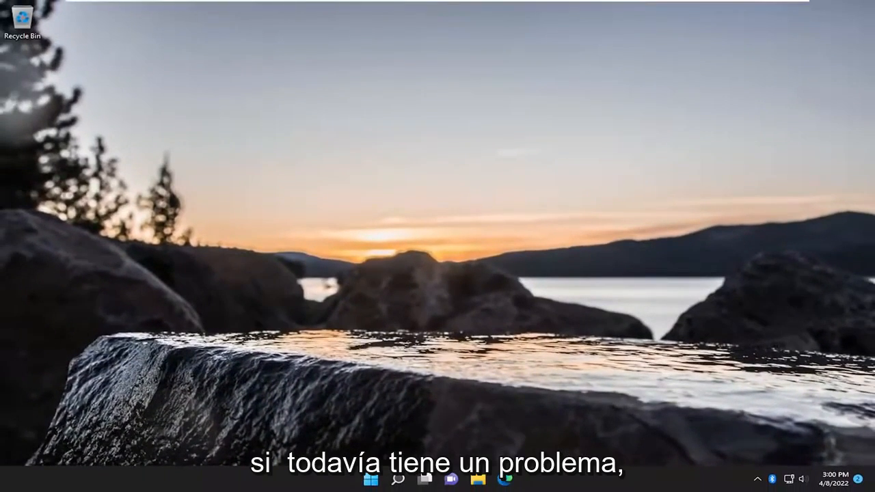
- Search for 'device manager' from the taskbar
click(398, 480)
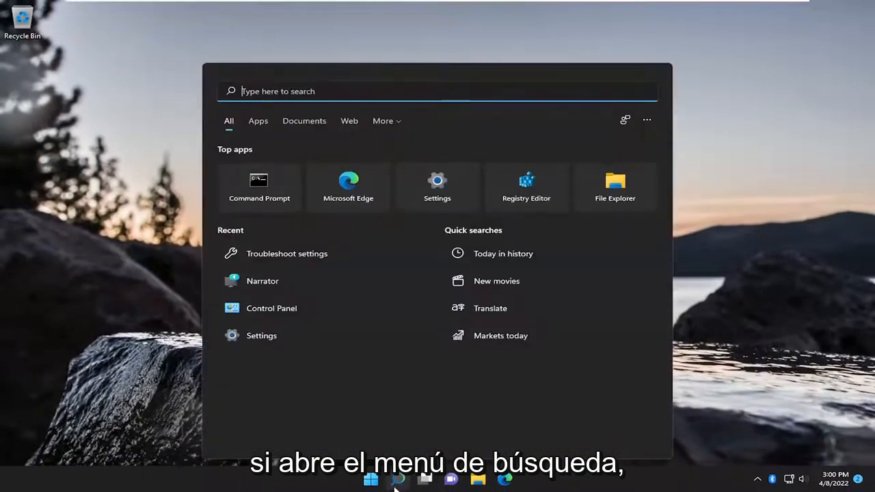
text(device manager)
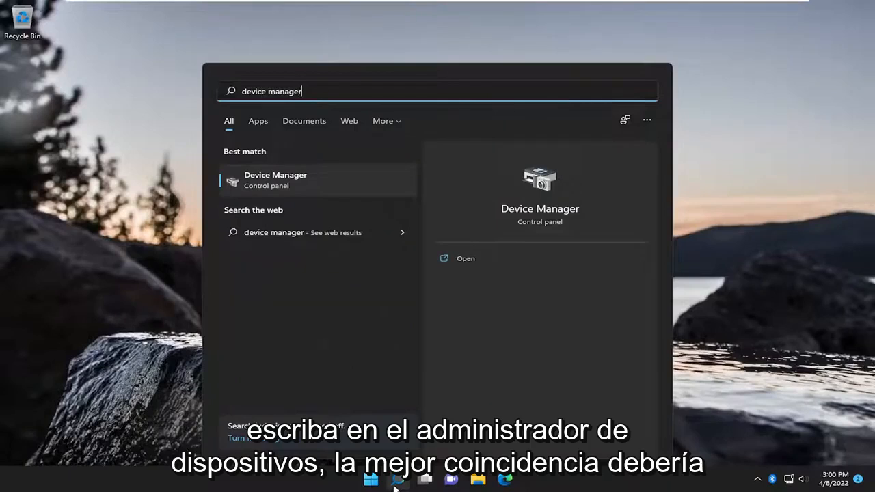
- Launch Device Manager and expand the Bluetooth category
click(271, 179)
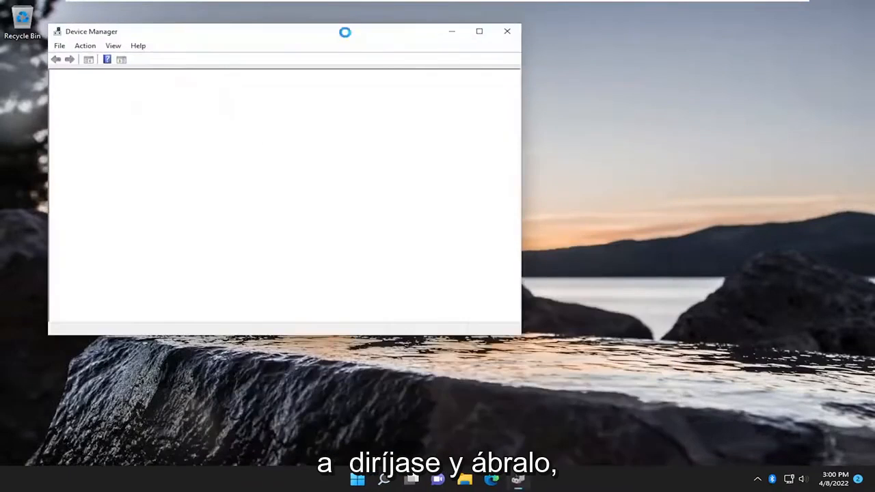
drag(328, 39, 505, 59)
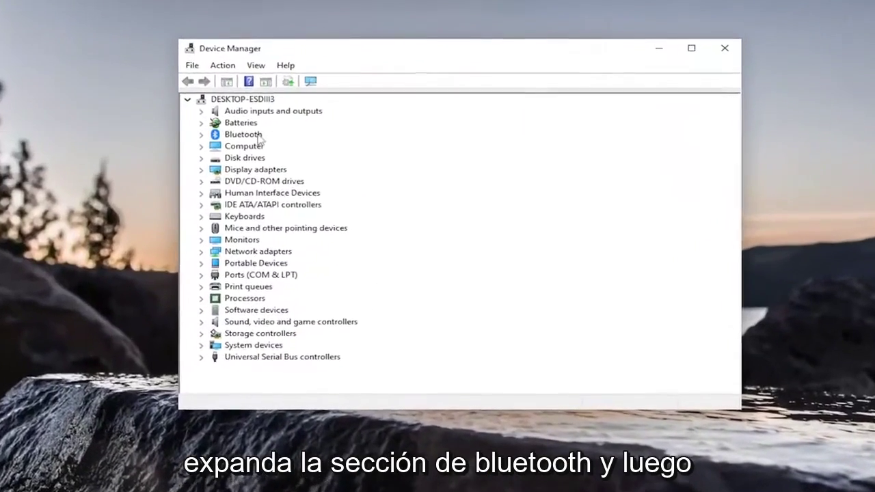
double_click(234, 134)
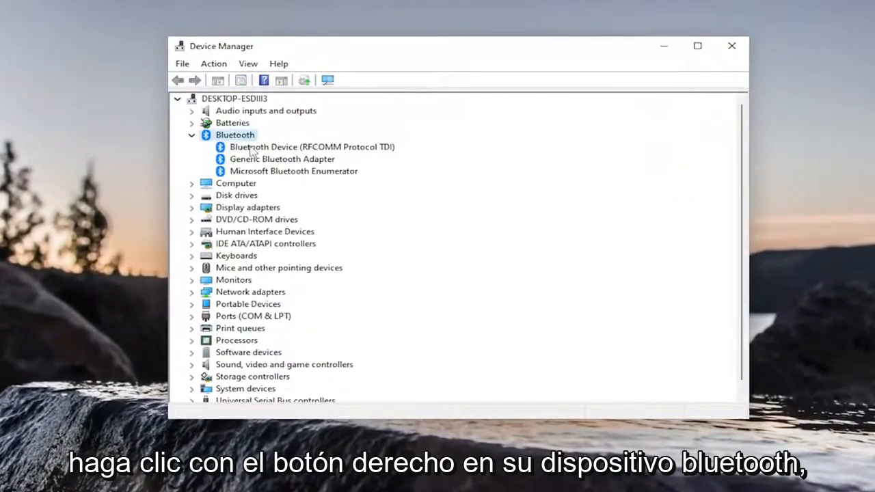
- Uninstall the Bluetooth Device (RFCOMM Protocol TDI) and confirm
right_click(256, 151)
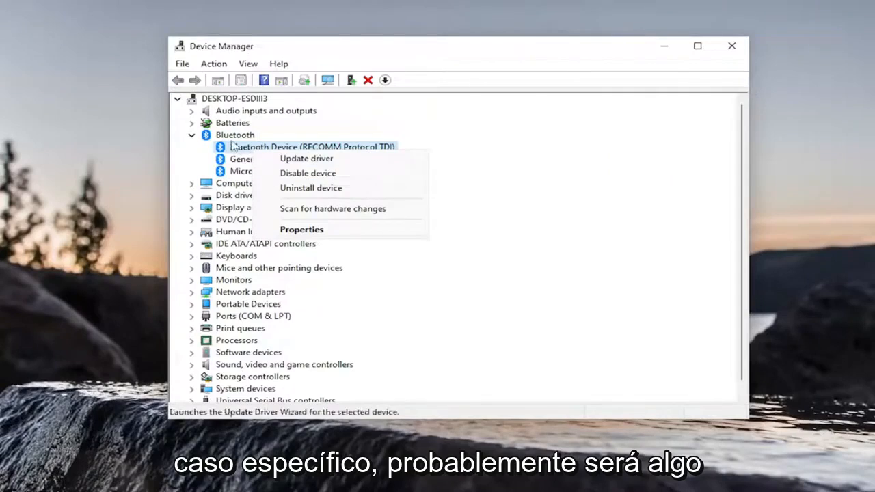
click(311, 188)
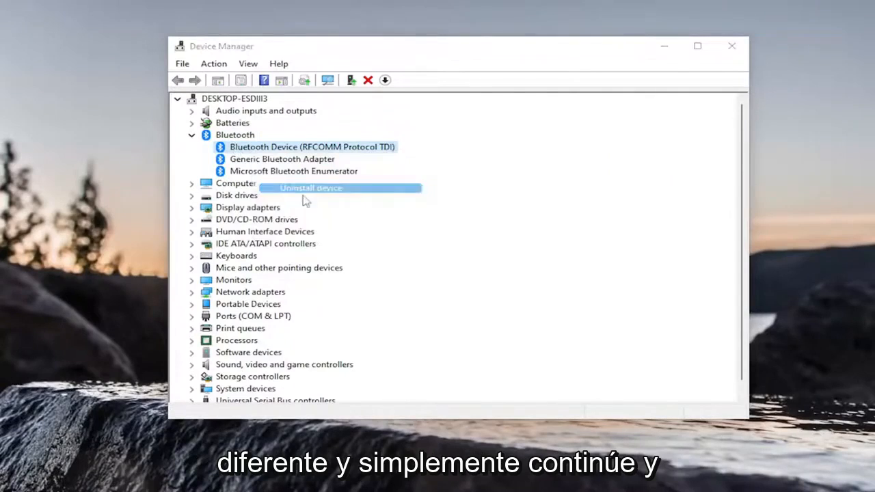
click(449, 317)
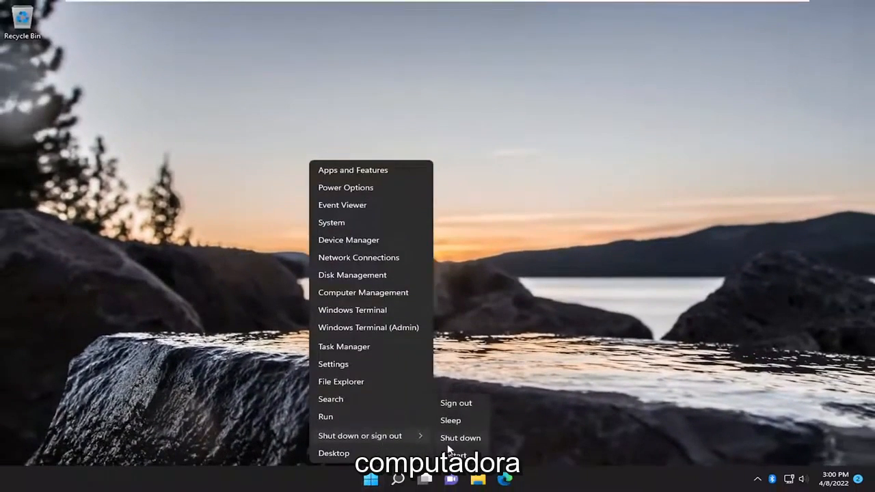
- Restart the computer from the Shut down or sign out menu
click(456, 455)
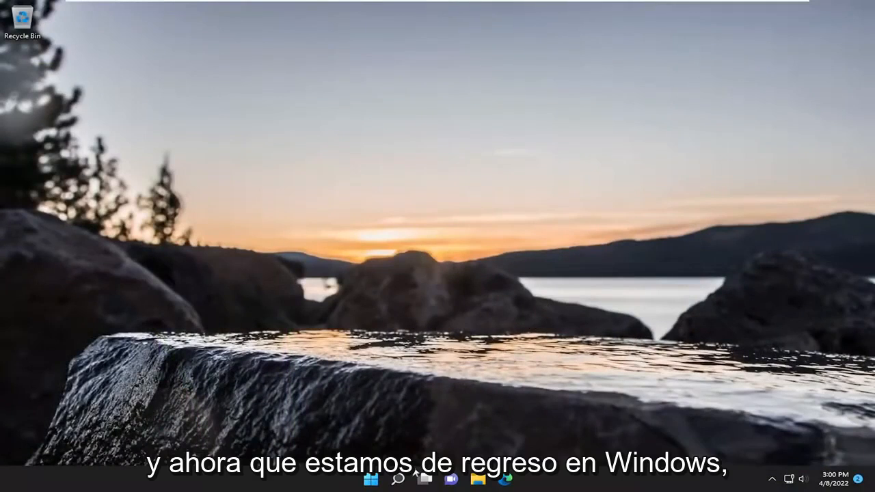
- Search 'bluetooth' and go to the Bluetooth & devices settings page
click(398, 479)
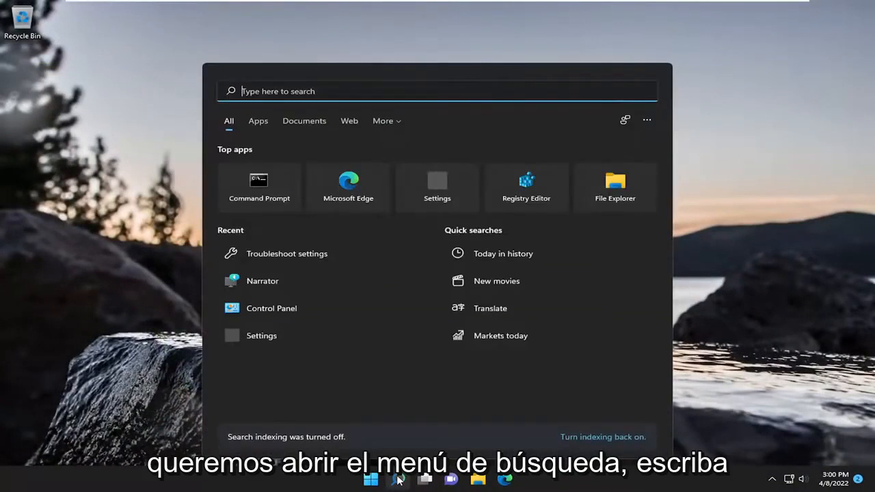
text(v)
key(BackSpace)
text(bl)
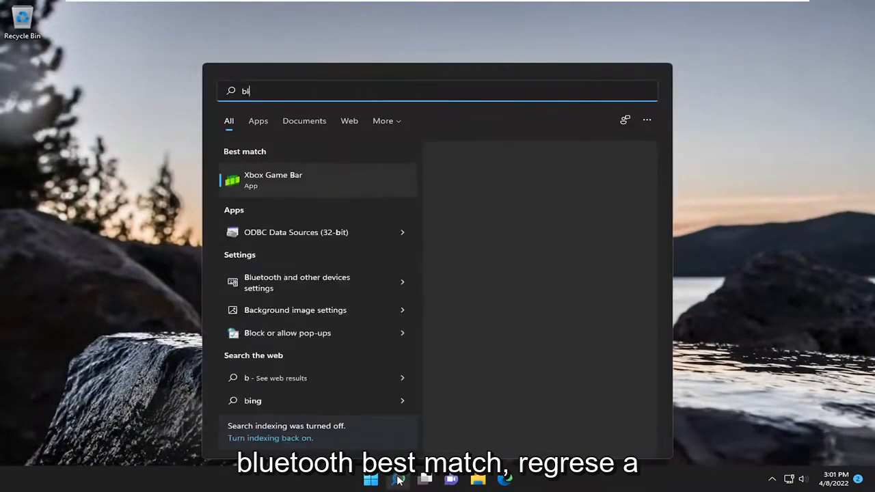
text(uetooth)
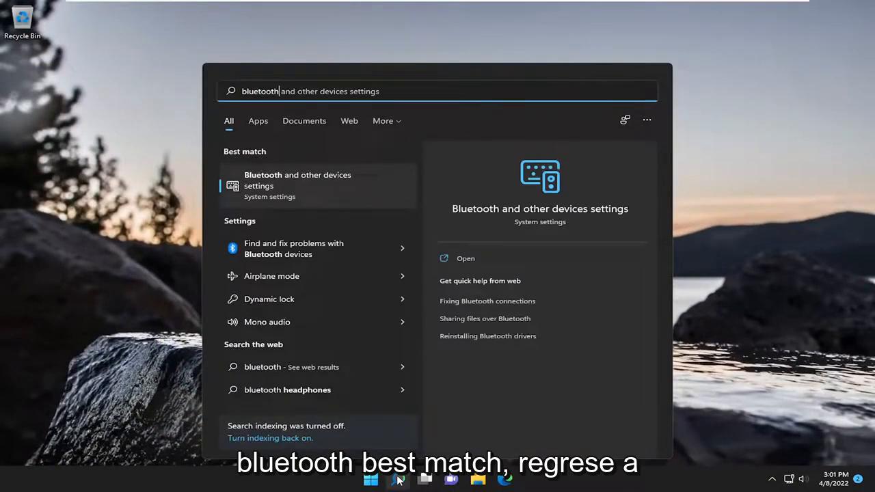
click(279, 183)
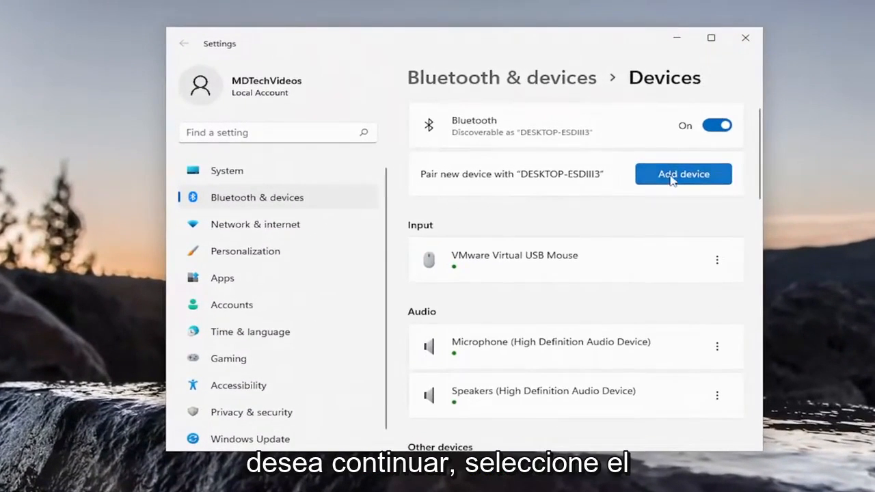
- Add a Bluetooth device and connect to the Unknown device found
click(669, 182)
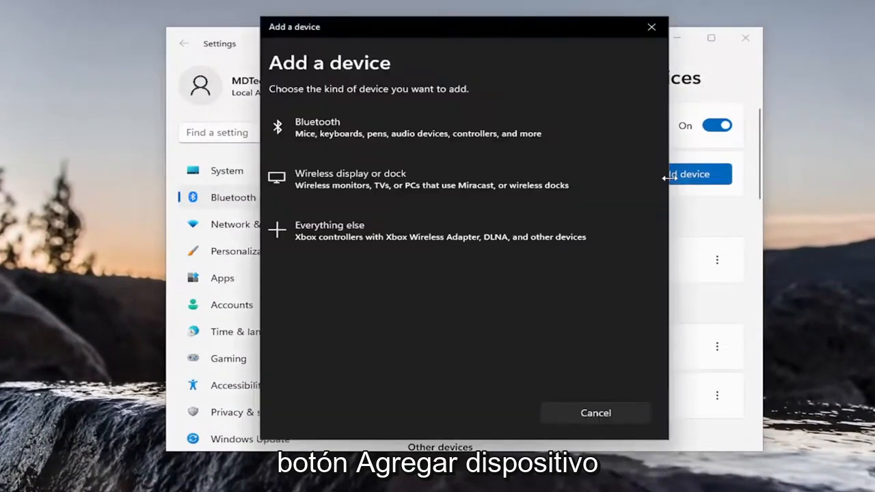
click(310, 125)
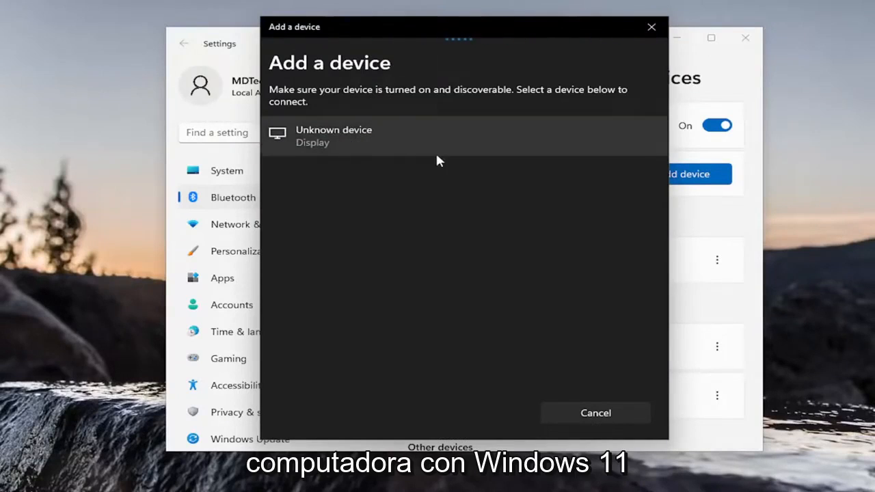
click(335, 136)
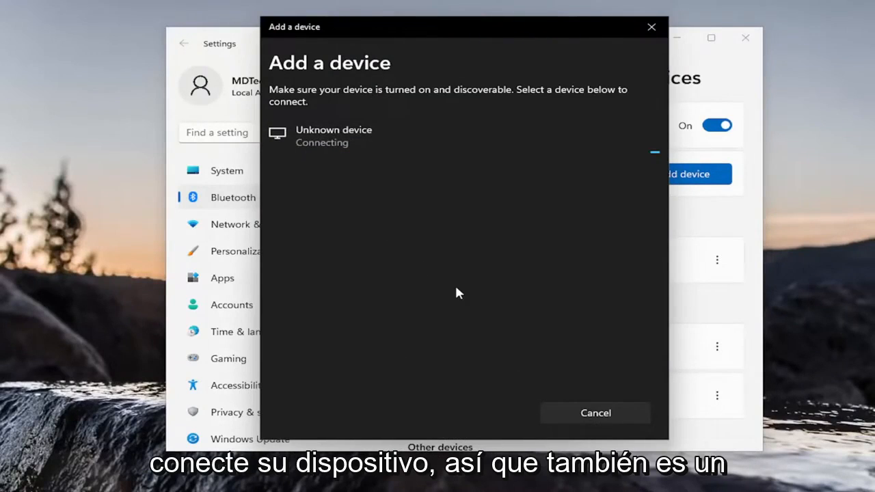